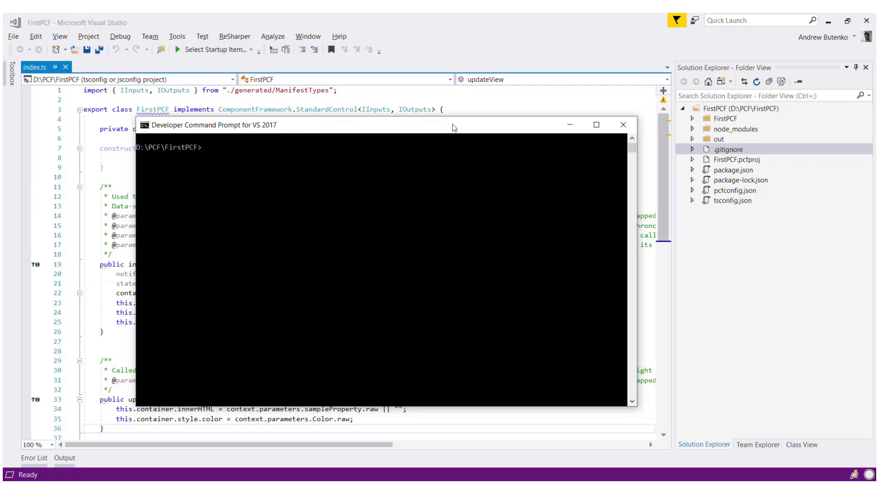
Step: Make and enter the FirstPCFSolution folder, then run pac solution init with publisher PCFAcademy, prefix pcfa
{"action": "type", "text": "mkdir FirstPCFSolution"}
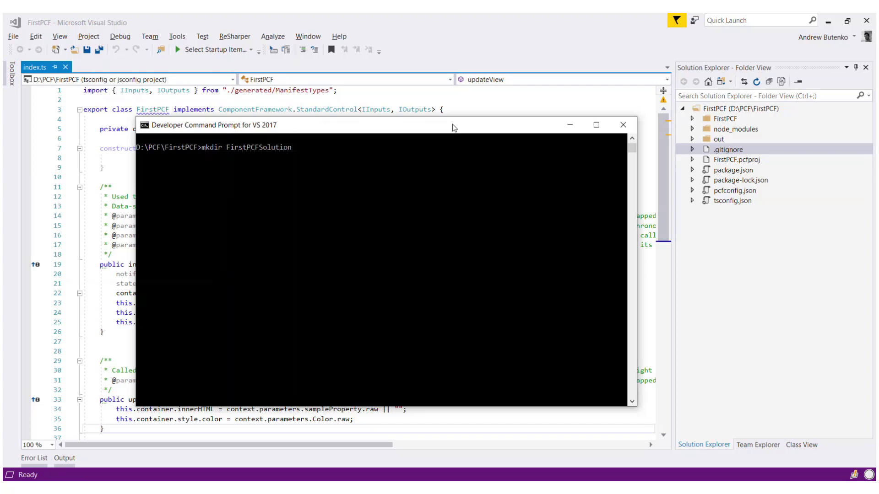
{"action": "key", "text": "Return"}
{"action": "type", "text": "c"}
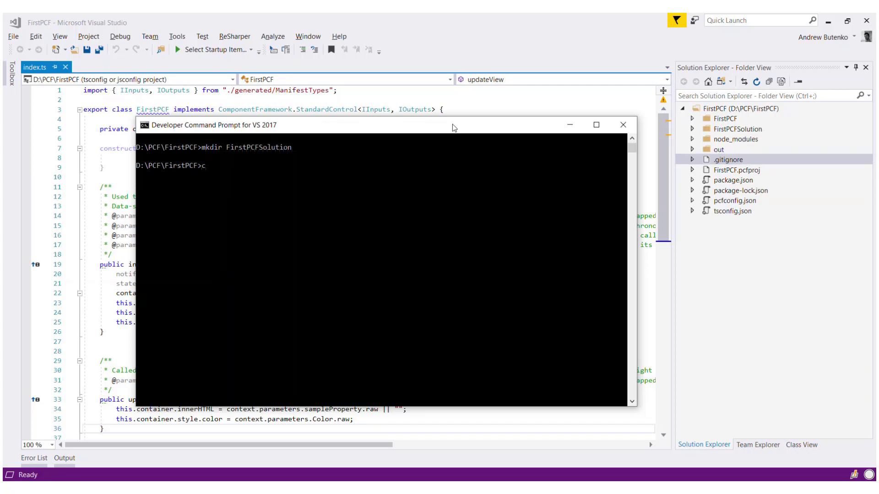
{"action": "type", "text": "d FirstPCFSolution"}
{"action": "key", "text": "Return"}
{"action": "type", "text": "pa"}
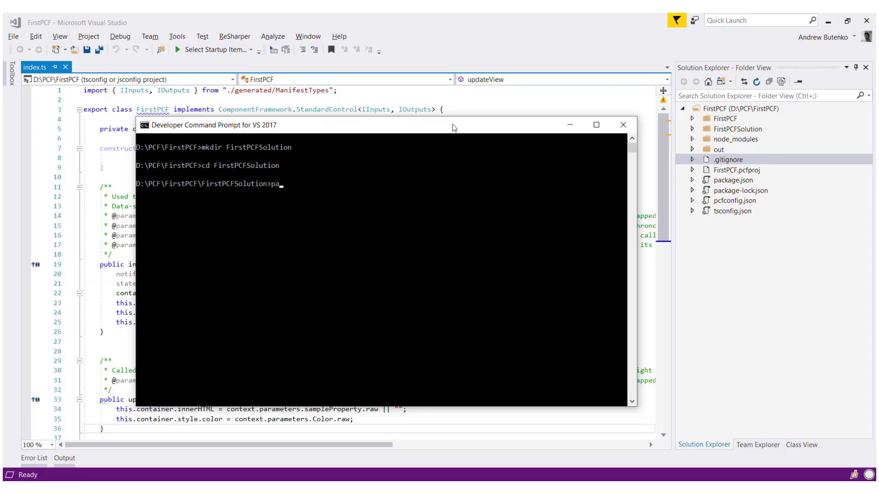
{"action": "type", "text": "c solution init --pn PCFAcad"}
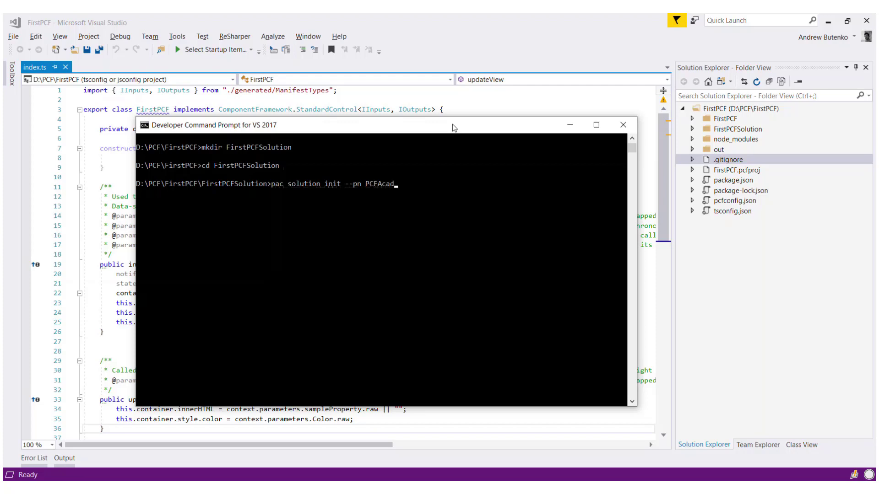
{"action": "type", "text": "emy --pp pcfa"}
{"action": "key", "text": "Return"}
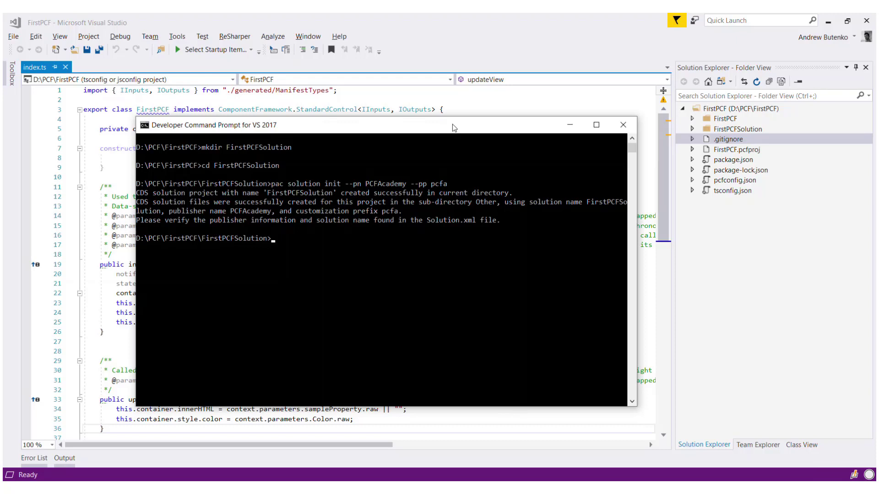
Step: Add the parent PCF project as a solution reference and build it with msbuild /t:build /restore
{"action": "type", "text": "pac solution add-reference"}
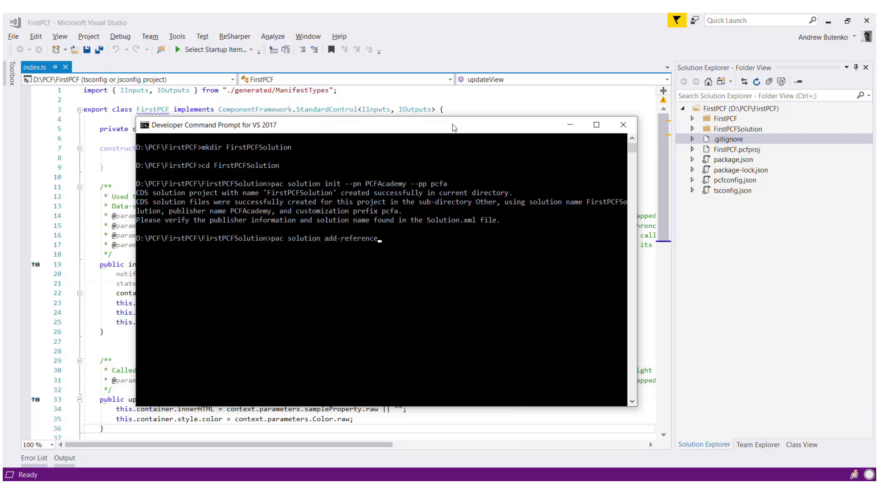
{"action": "type", "text": " --path ../"}
{"action": "key", "text": "Return"}
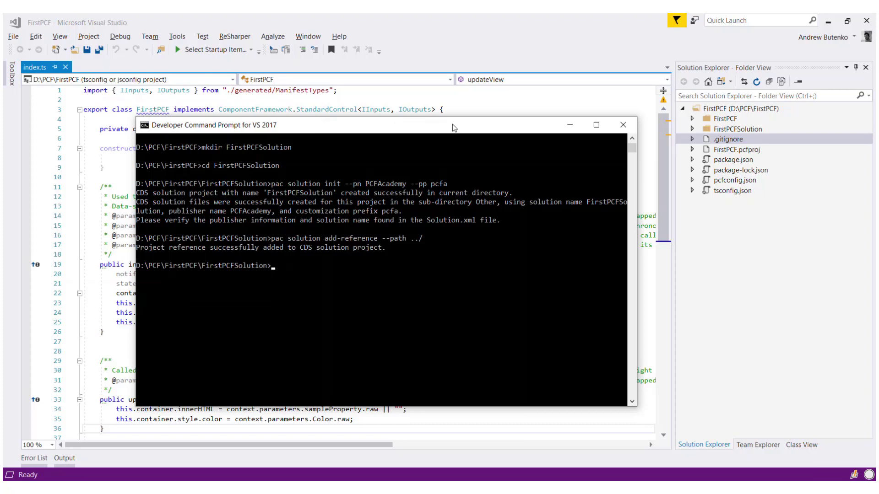
{"action": "type", "text": "msbuild  /t:buil"}
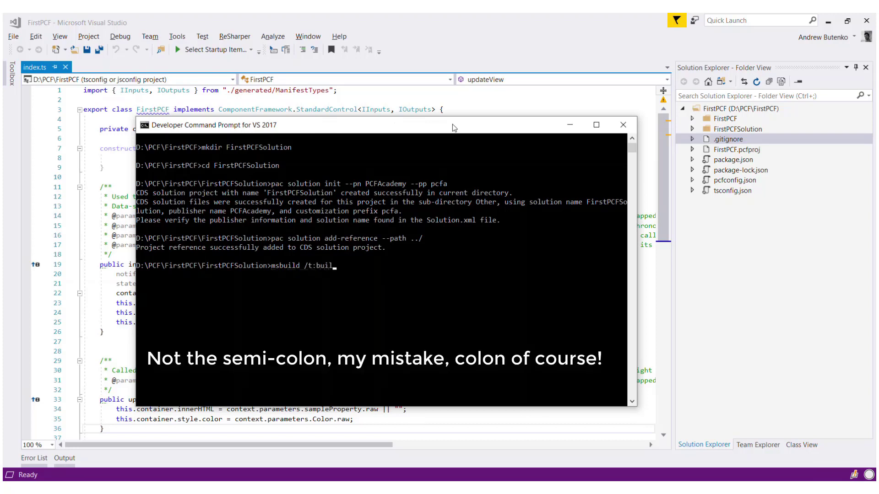
{"action": "type", "text": "d /restore"}
{"action": "key", "text": "Return"}
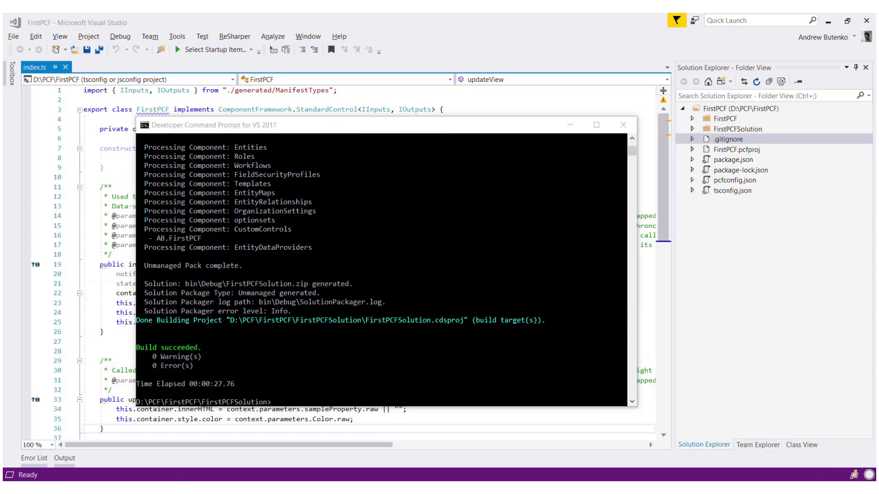
{"action": "key", "text": "super+e"}
Step: Browse to D:\PCF\FirstPCF\FirstPCFSolution\bin\Debug, check FirstPCFSolution.zip, then close Explorer
{"action": "left_click", "coordinate": [182, 389]}
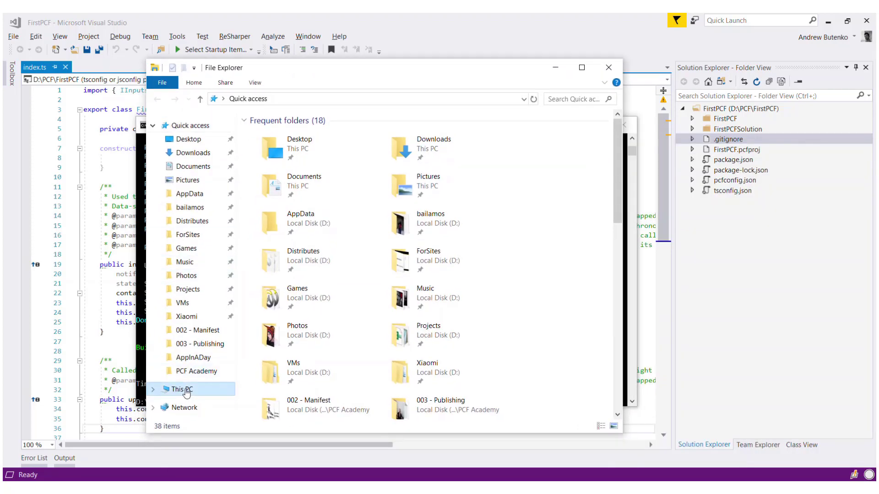
{"action": "double_click", "coordinate": [426, 284]}
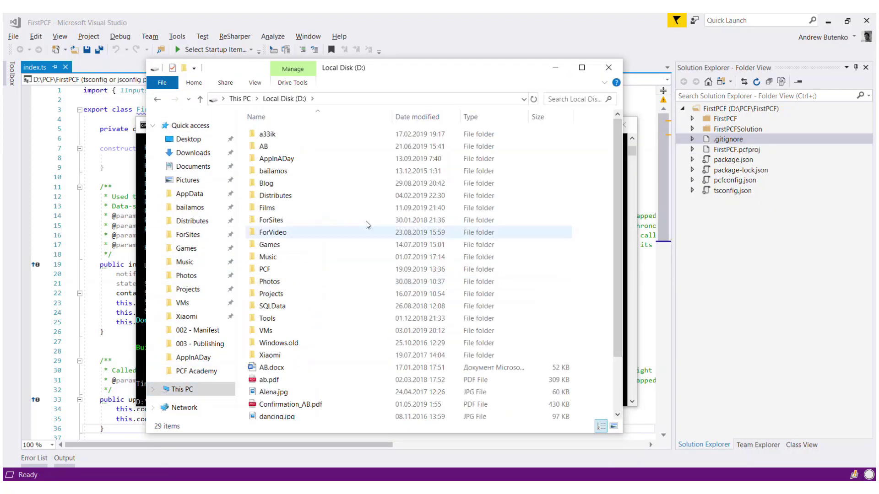
{"action": "double_click", "coordinate": [266, 270]}
{"action": "double_click", "coordinate": [274, 172]}
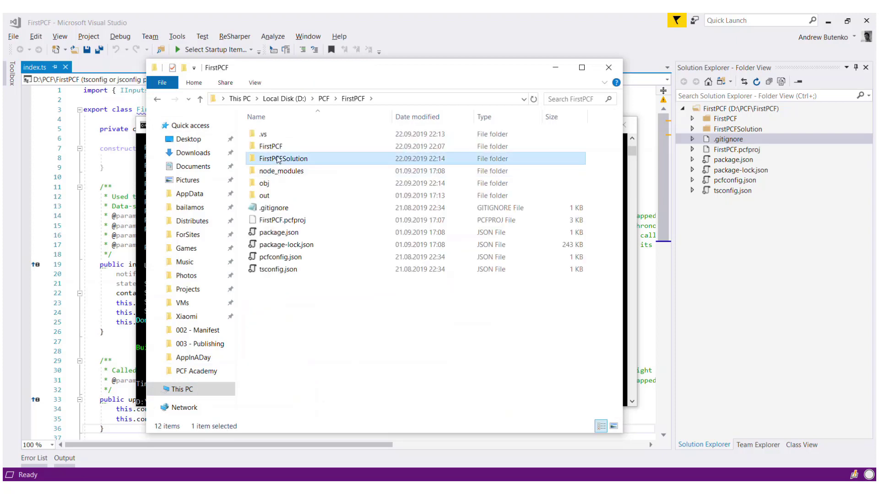
{"action": "double_click", "coordinate": [275, 158]}
{"action": "double_click", "coordinate": [276, 137]}
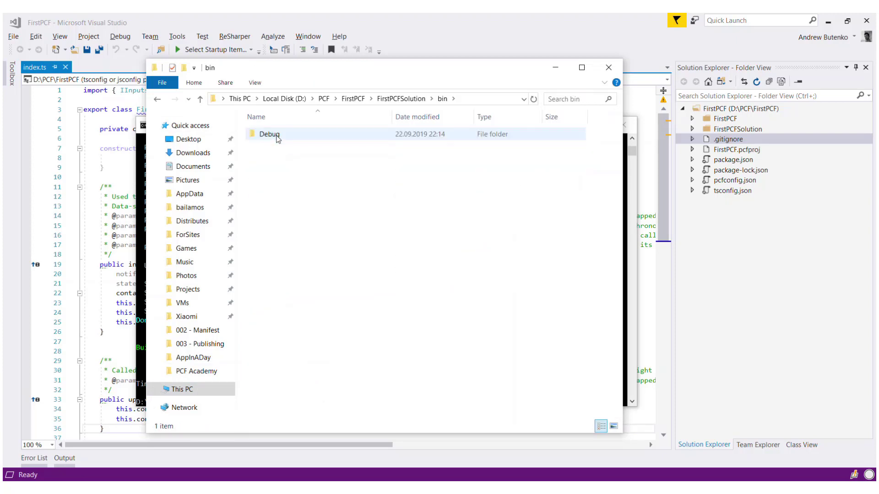
{"action": "double_click", "coordinate": [276, 137]}
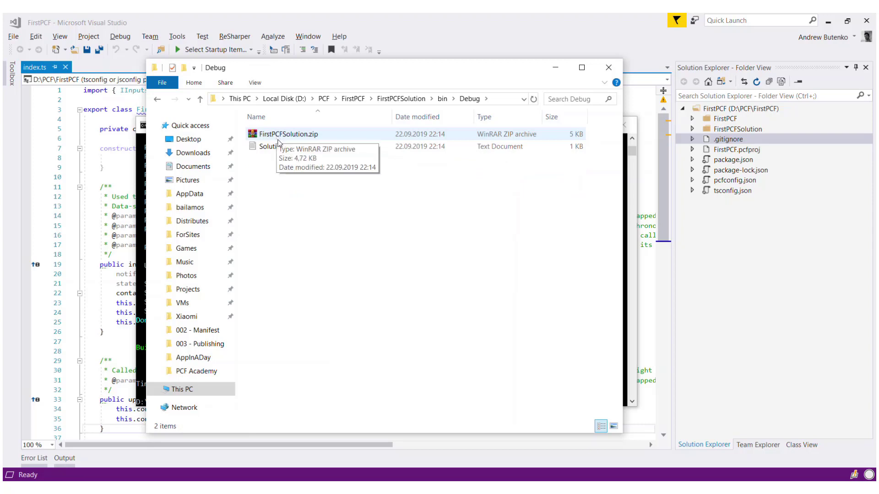
{"action": "left_click", "coordinate": [278, 137]}
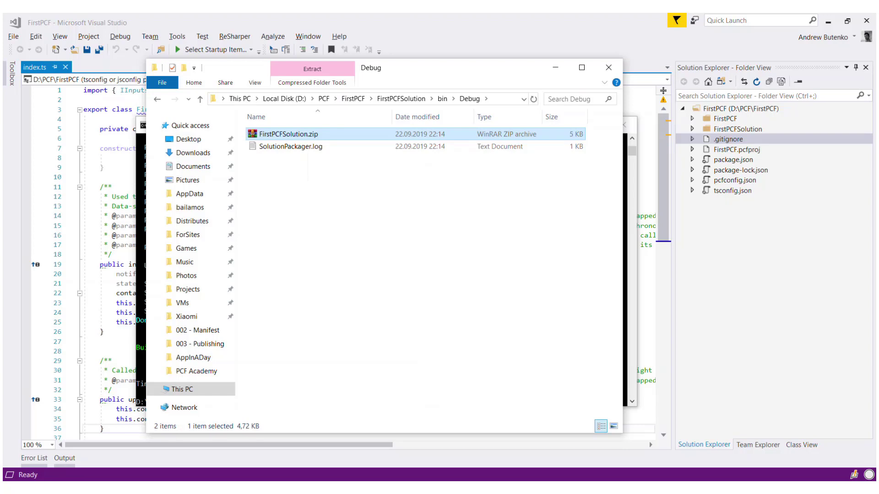
{"action": "key", "text": "alt+F4"}
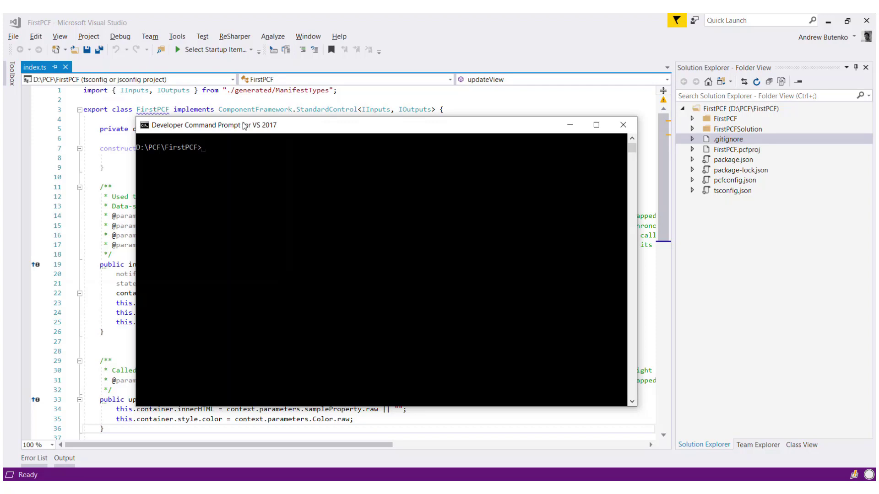
{"action": "type", "text": "ac auth create --url http"}
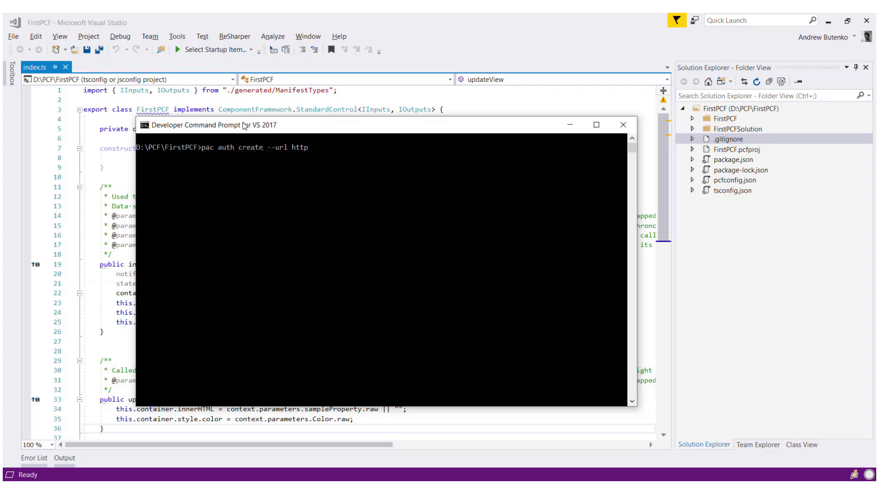
{"action": "type", "text": "s://pcfacademy.crm.dynamics.com"}
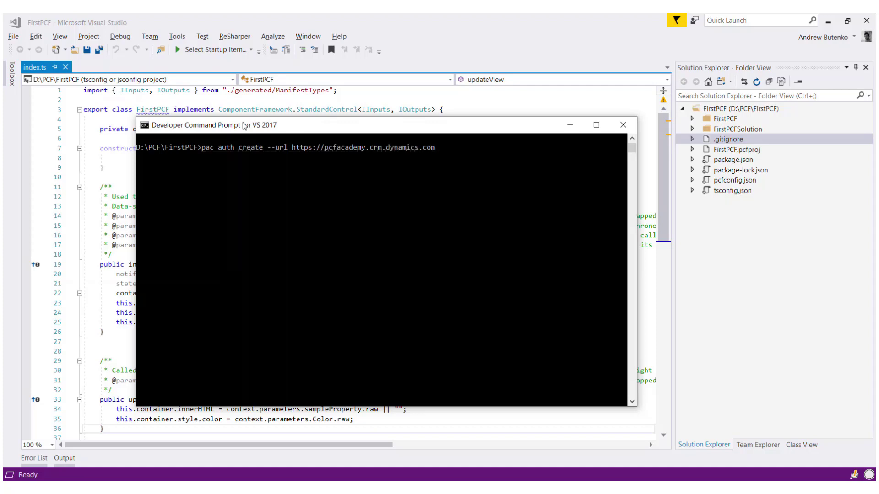
{"action": "key", "text": "Return"}
{"action": "left_click", "coordinate": [373, 217]}
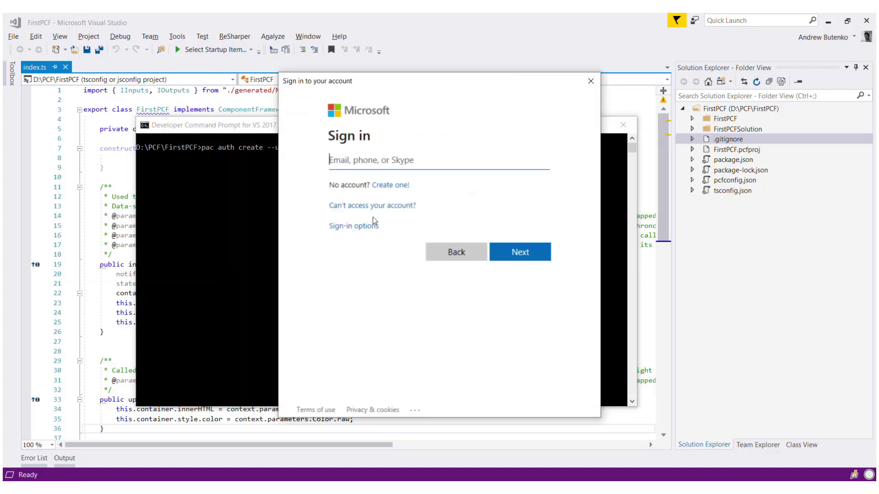
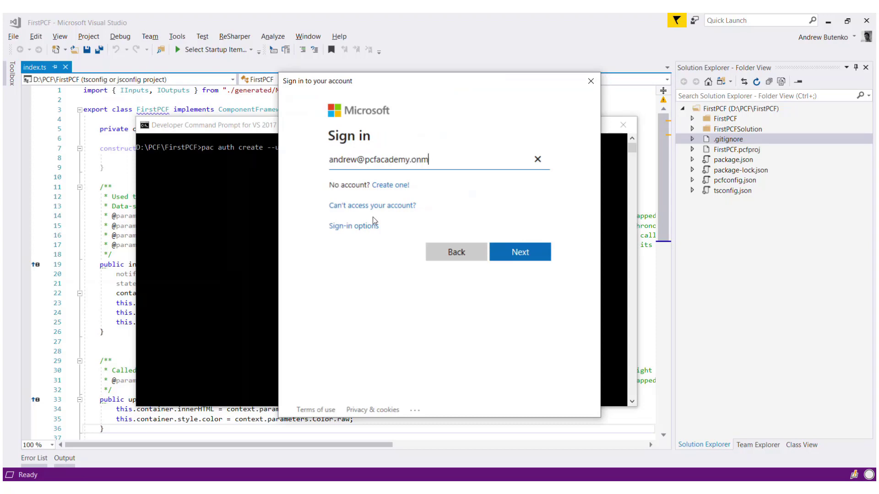
{"action": "key", "text": "Return"}
{"action": "type", "text": "********"}
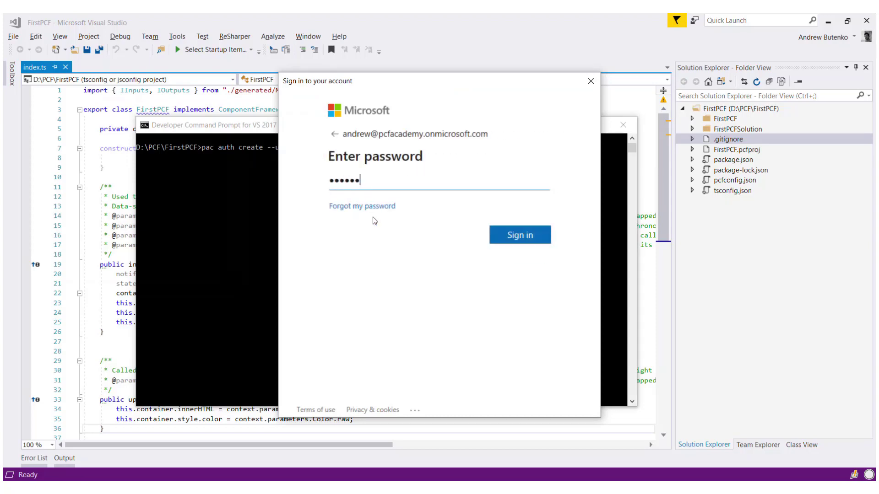
{"action": "key", "text": "Return"}
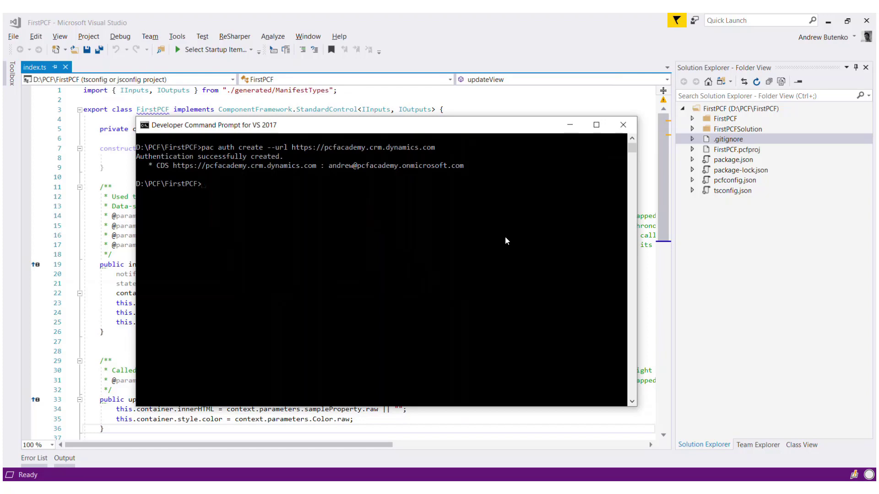
Step: List auth profiles with pac auth list, then push the control using pac pcf push --pp pcfa
{"action": "type", "text": "ac auth list"}
{"action": "key", "text": "Return"}
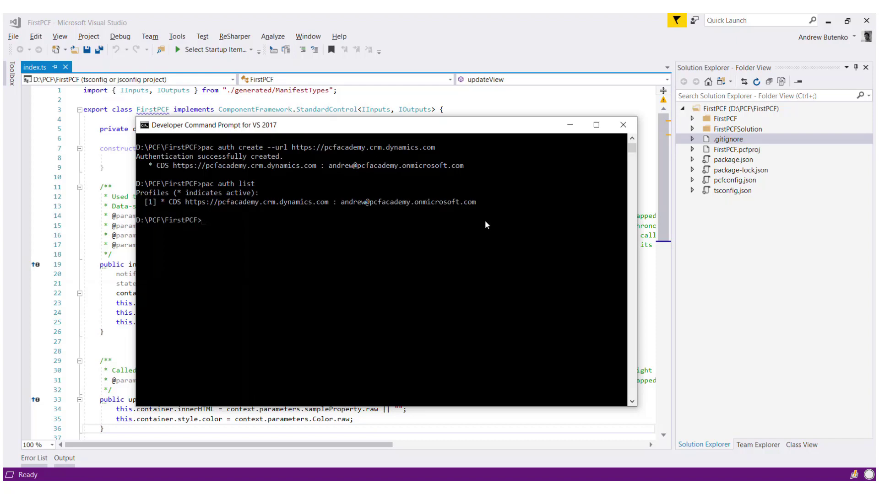
{"action": "type", "text": "pac pcf push --pp pcfa"}
{"action": "key", "text": "Return"}
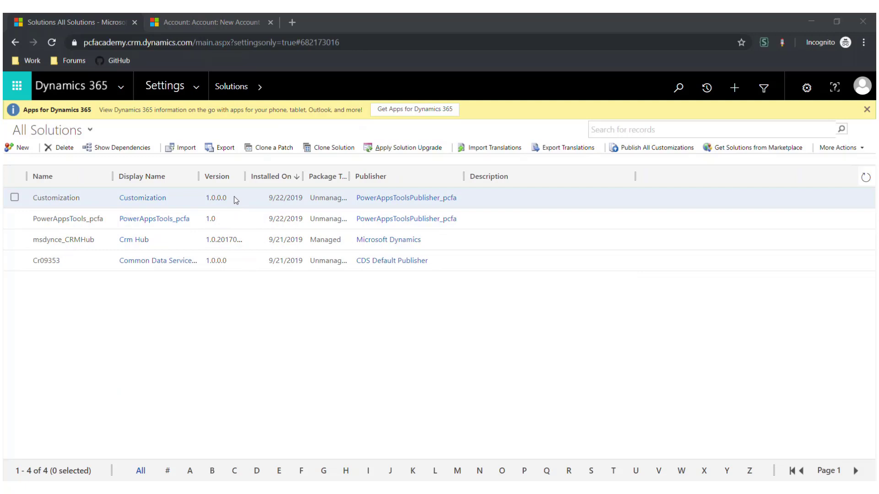
Step: Open the Account main form via Customization solution > Entities > Account > Forms
{"action": "double_click", "coordinate": [234, 197]}
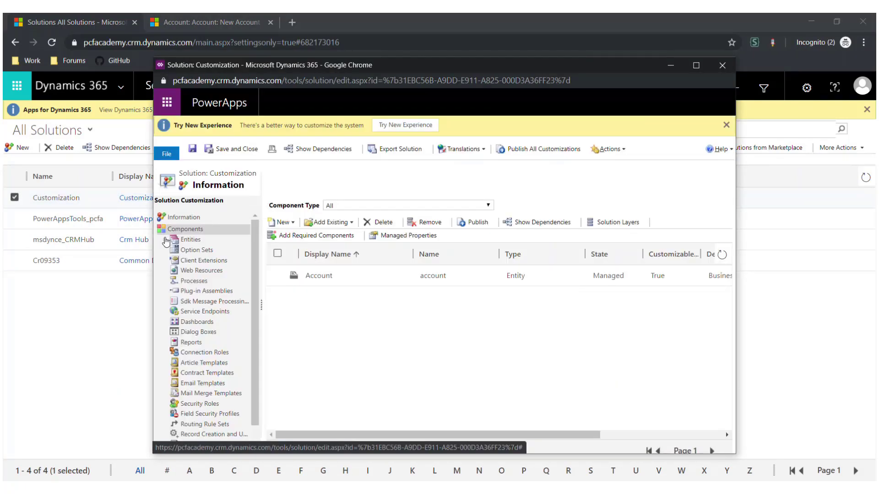
{"action": "left_click", "coordinate": [173, 241]}
{"action": "left_click", "coordinate": [175, 251]}
{"action": "left_click", "coordinate": [210, 260]}
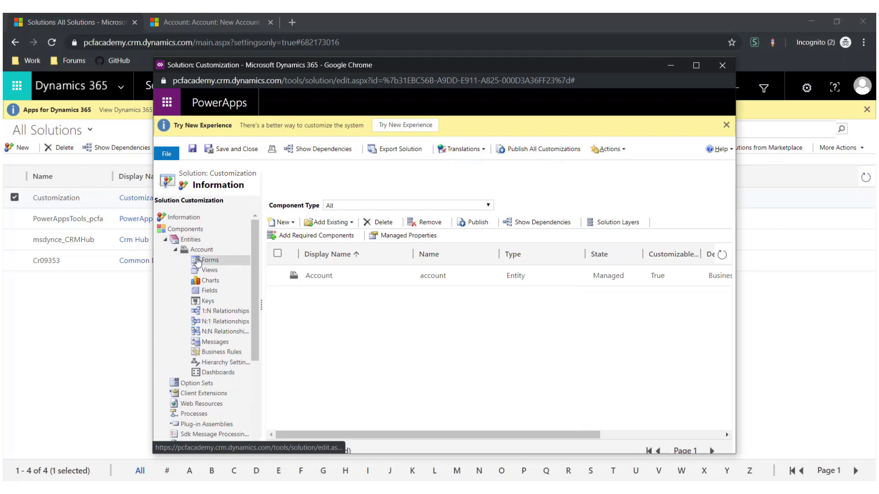
{"action": "double_click", "coordinate": [351, 268]}
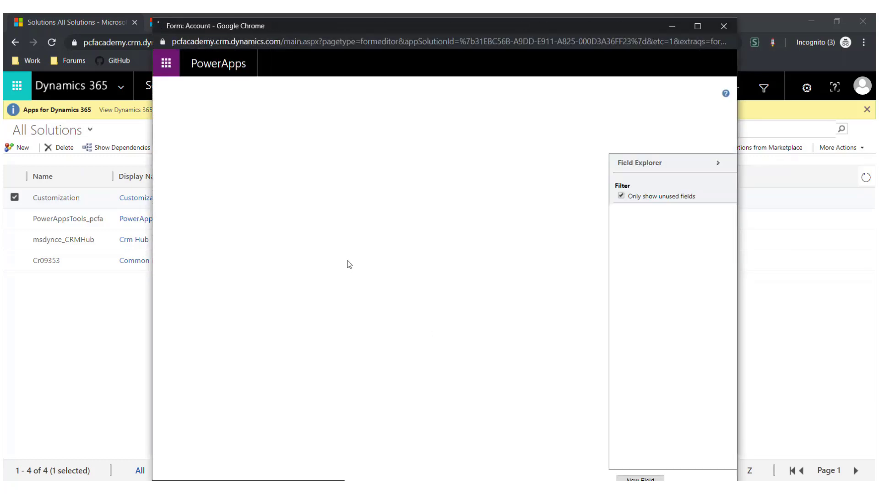
Step: Place a second Account Name field in Account Information and add the FirstPCF control to it
{"action": "left_click", "coordinate": [621, 198]}
{"action": "left_click_drag", "start_coordinate": [637, 216], "coordinate": [347, 254]}
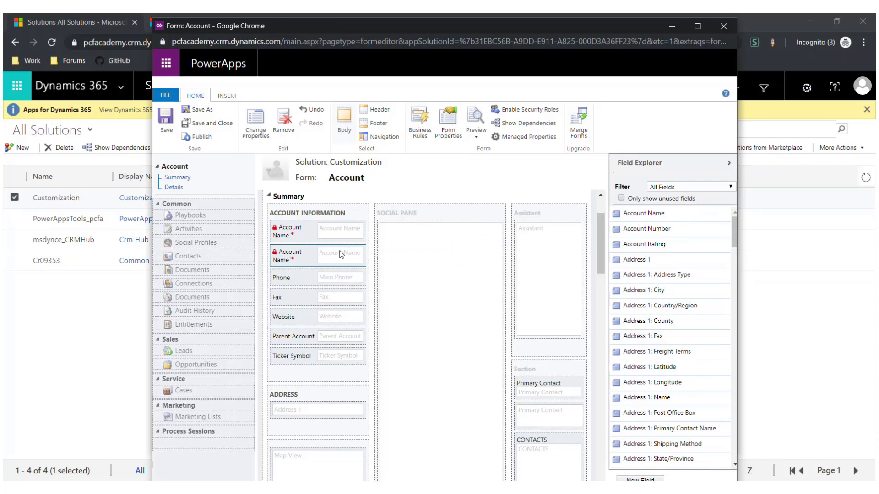
{"action": "double_click", "coordinate": [348, 254]}
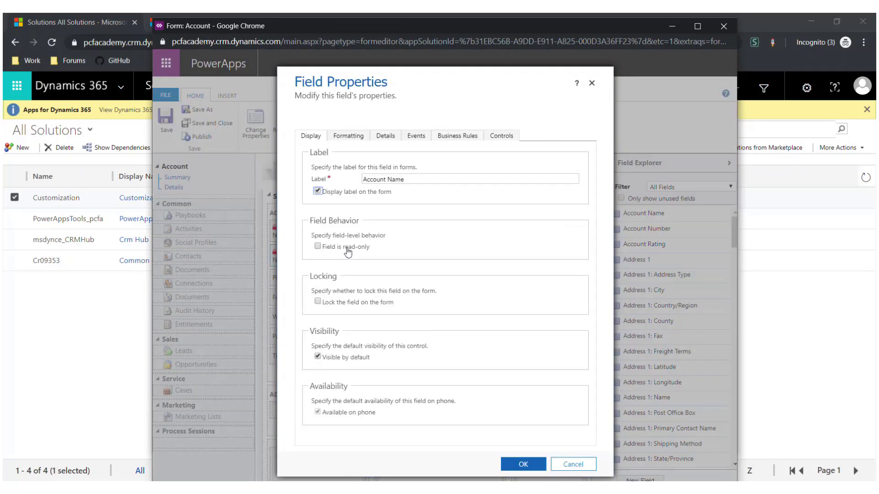
{"action": "left_click", "coordinate": [497, 138]}
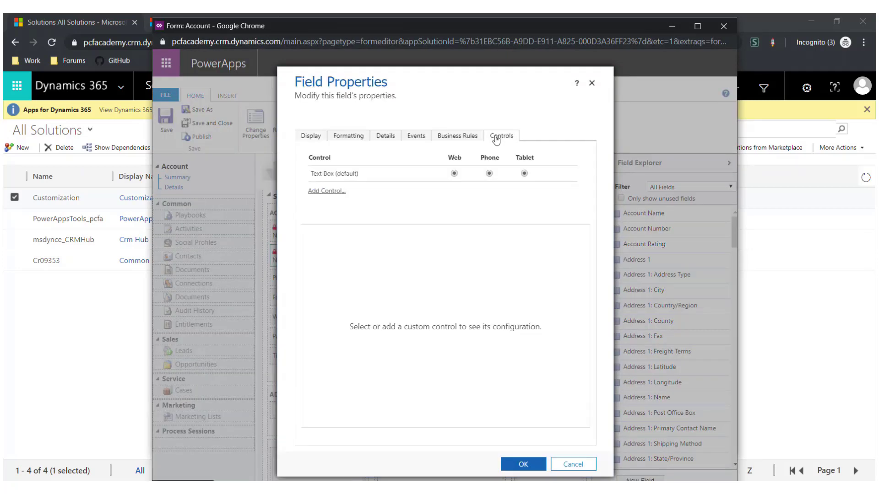
{"action": "left_click", "coordinate": [336, 192]}
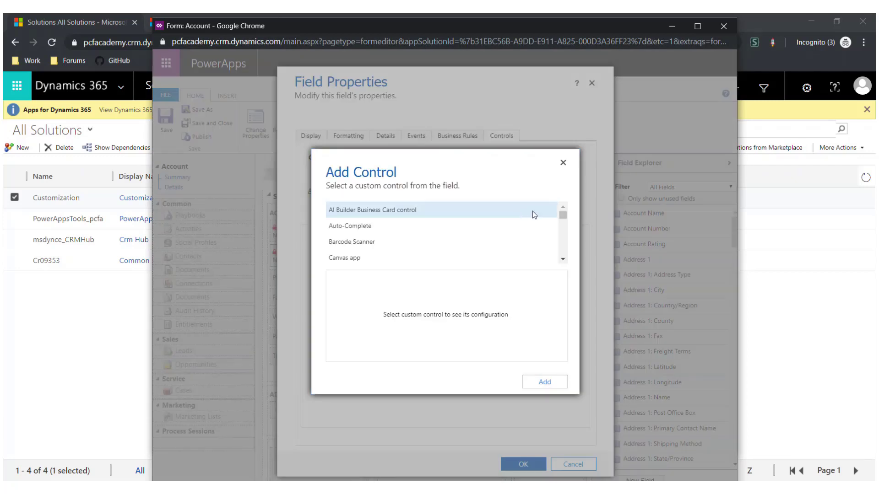
{"action": "scroll", "coordinate": [534, 236], "scroll_direction": "down", "scroll_amount": 5}
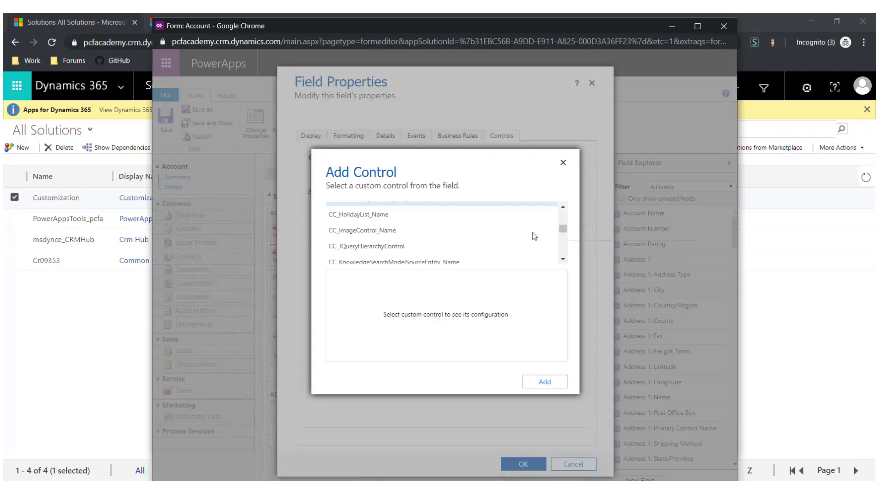
{"action": "scroll", "coordinate": [534, 236], "scroll_direction": "down", "scroll_amount": 8}
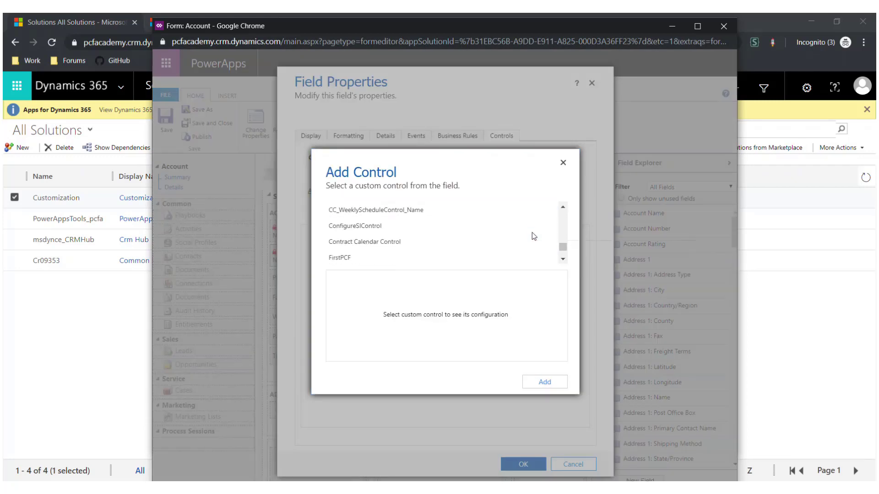
{"action": "left_click", "coordinate": [434, 257]}
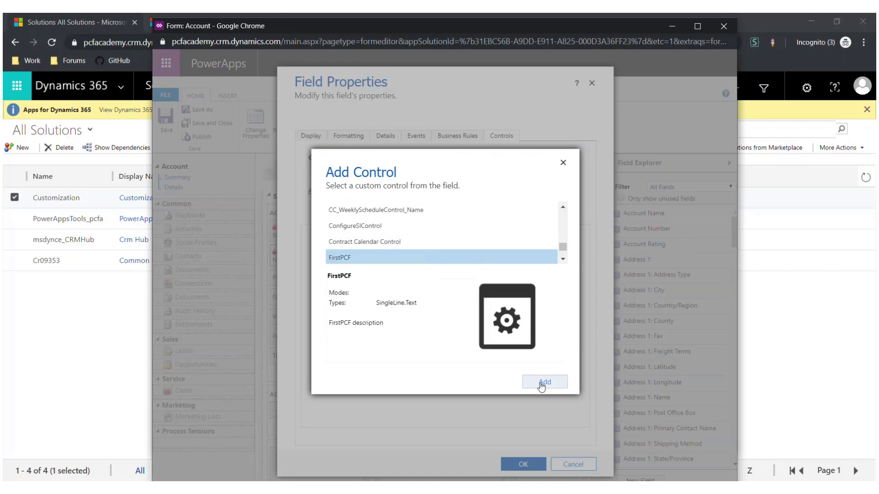
{"action": "left_click", "coordinate": [542, 385]}
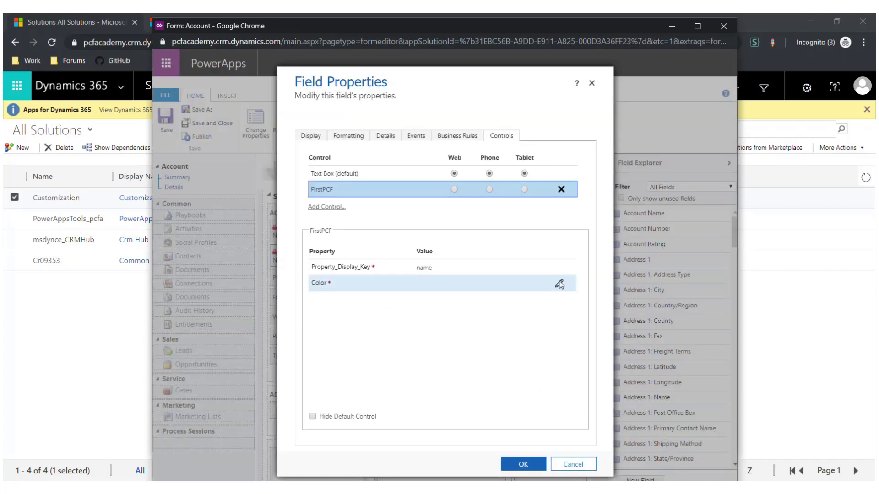
Step: Bind the Color property to static value #FF0000 and enable FirstPCF for Web, Phone and Tablet
{"action": "left_click", "coordinate": [559, 284]}
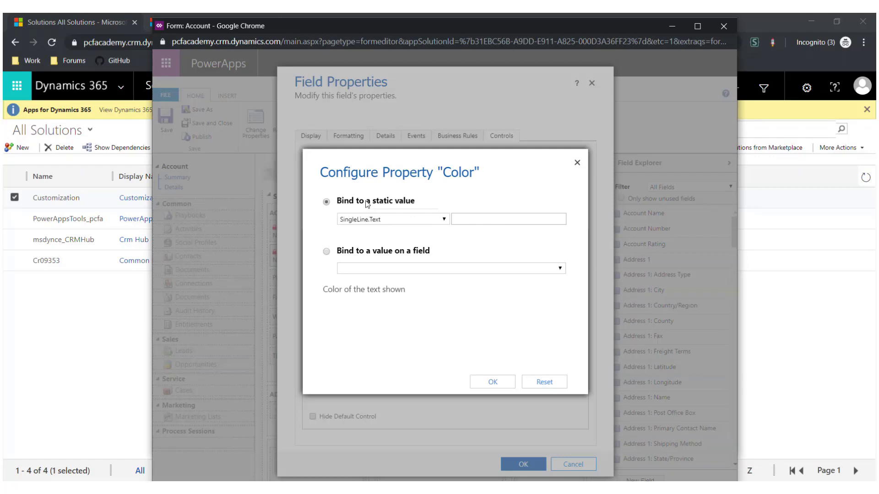
{"action": "left_click", "coordinate": [464, 219]}
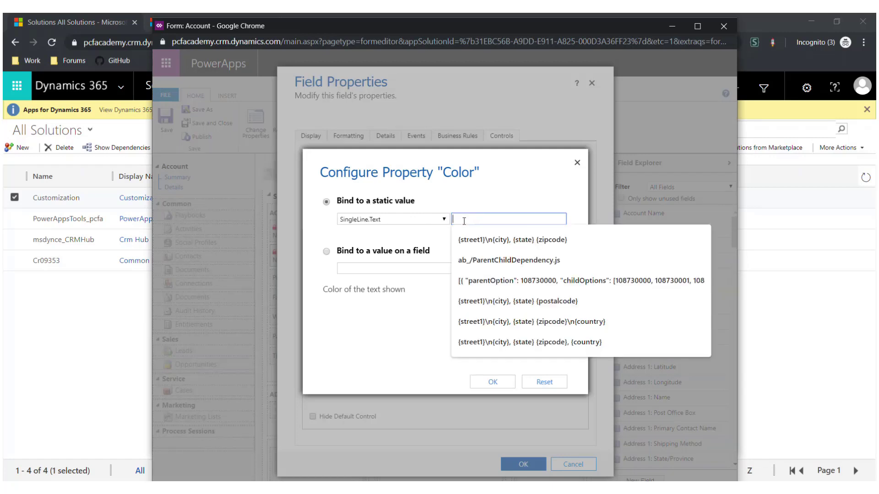
{"action": "type", "text": "#"}
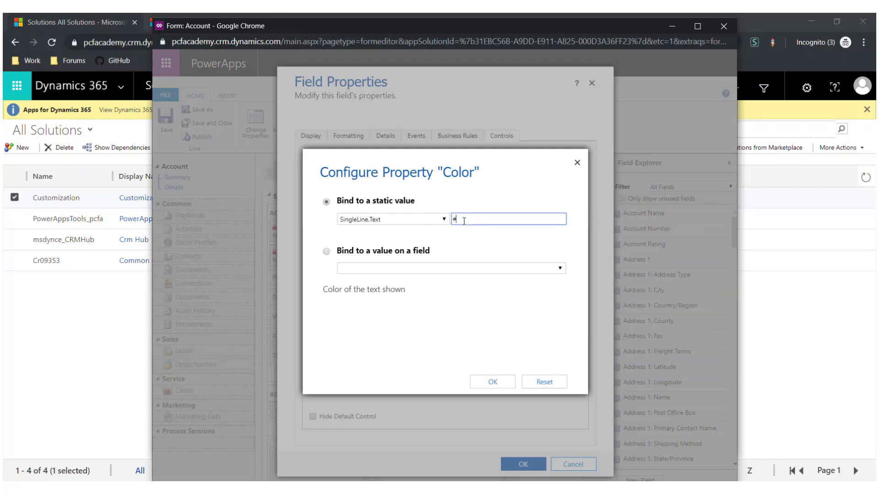
{"action": "type", "text": "FF0000"}
{"action": "left_click", "coordinate": [493, 382]}
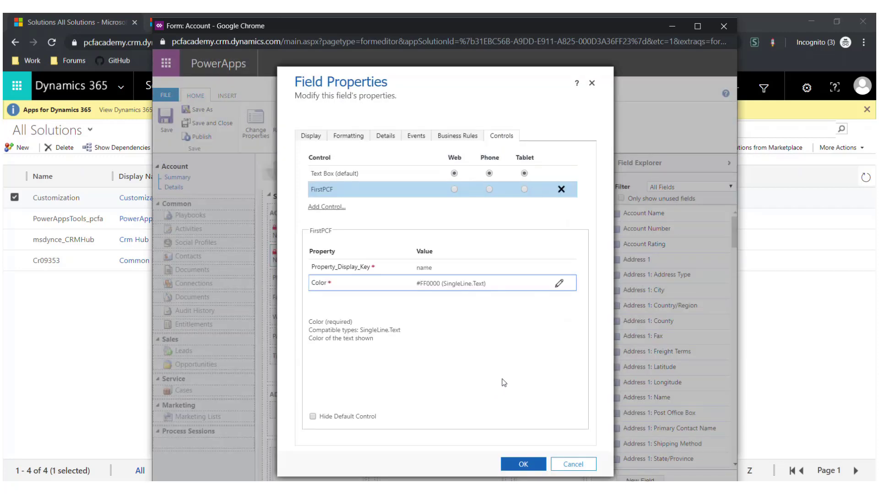
{"action": "left_click", "coordinate": [454, 189]}
{"action": "left_click", "coordinate": [488, 189]}
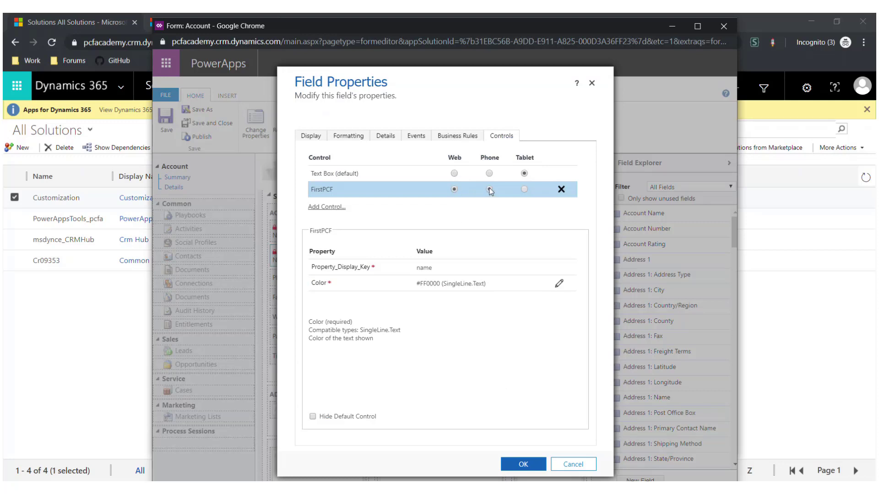
{"action": "left_click", "coordinate": [524, 189]}
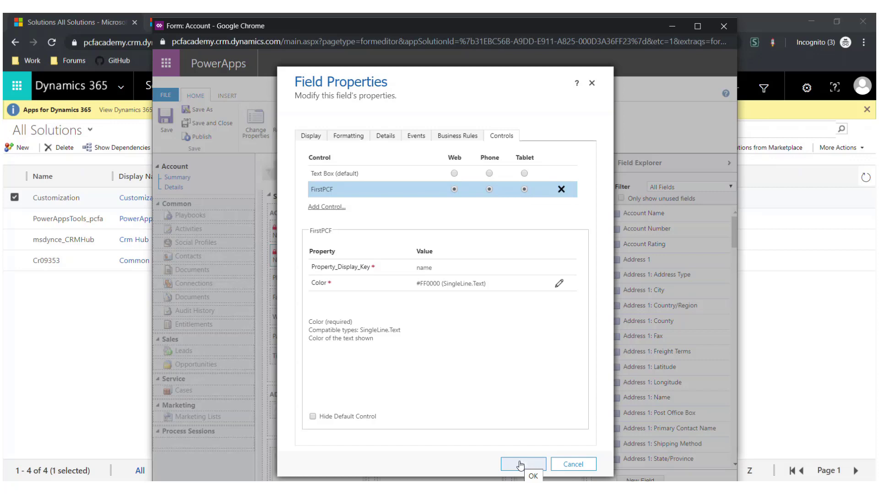
Step: Apply the field properties, save and publish the Account form, then return to the New Account tab
{"action": "left_click", "coordinate": [521, 465]}
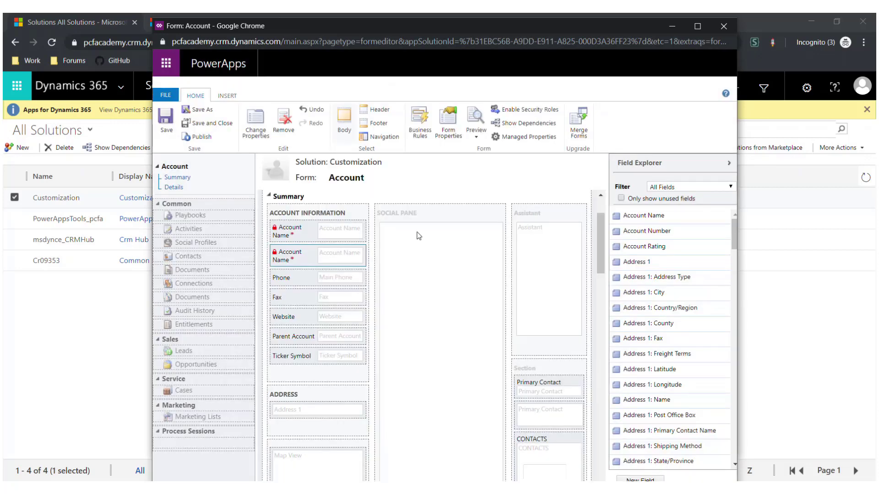
{"action": "left_click", "coordinate": [169, 132]}
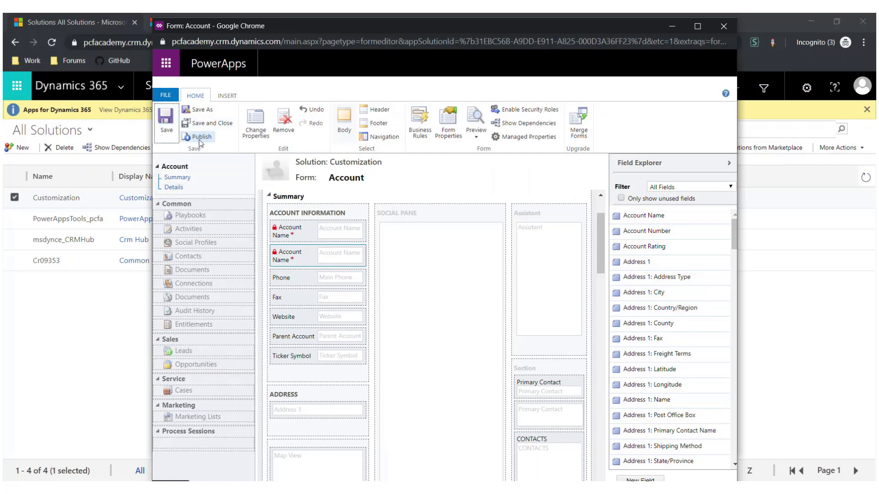
{"action": "left_click", "coordinate": [200, 138]}
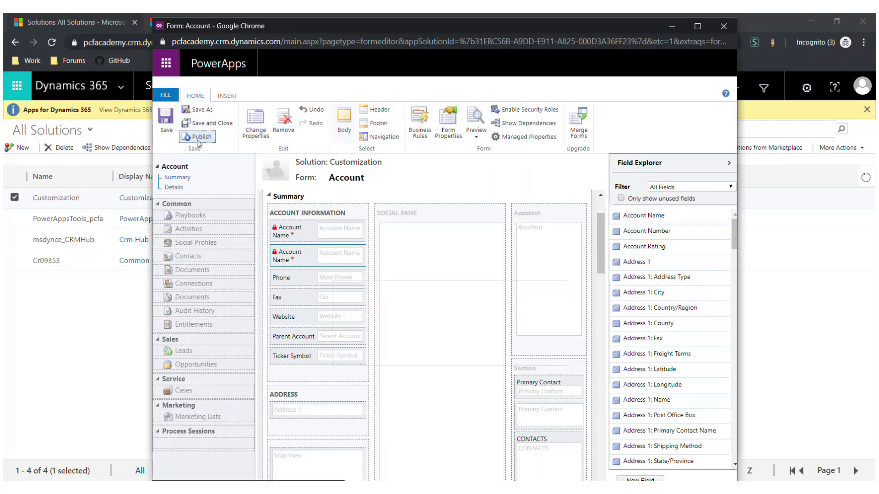
{"action": "left_click", "coordinate": [53, 291]}
{"action": "left_click", "coordinate": [181, 23]}
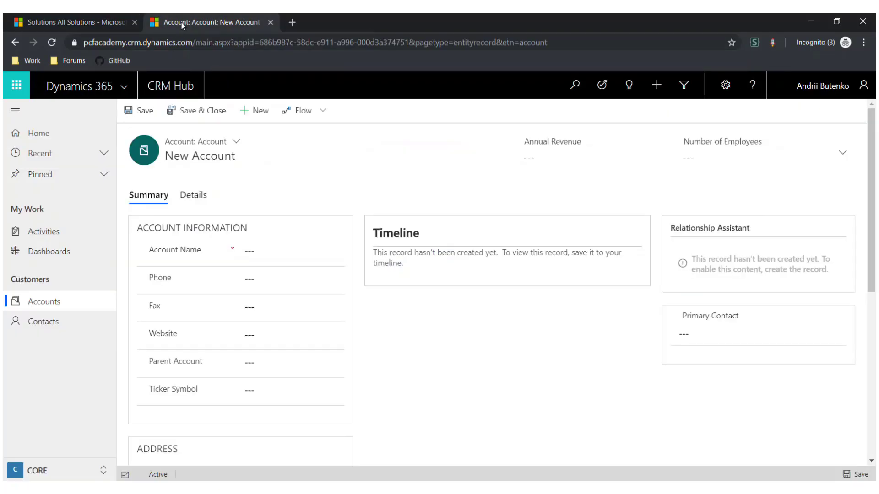
Step: Reload the page, enter 'Name of account written in Red' as Account Name, and open DevTools
{"action": "key", "text": "F5"}
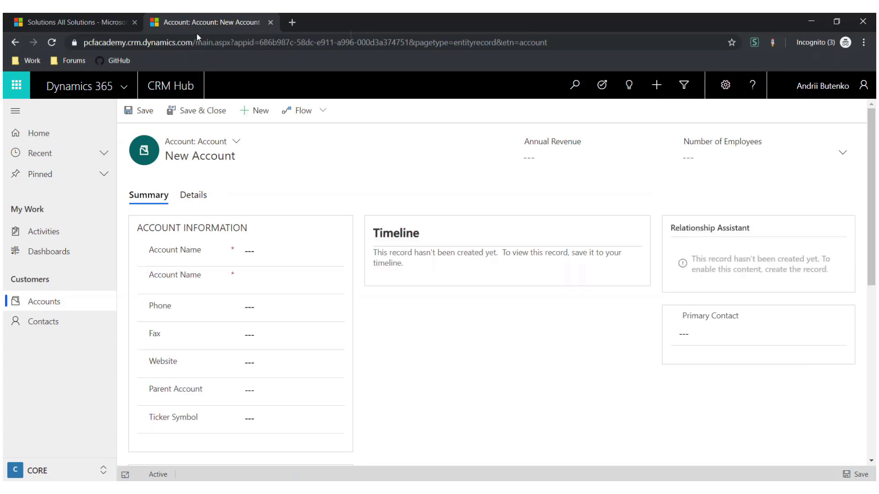
{"action": "left_click", "coordinate": [256, 252]}
{"action": "type", "text": "Name "}
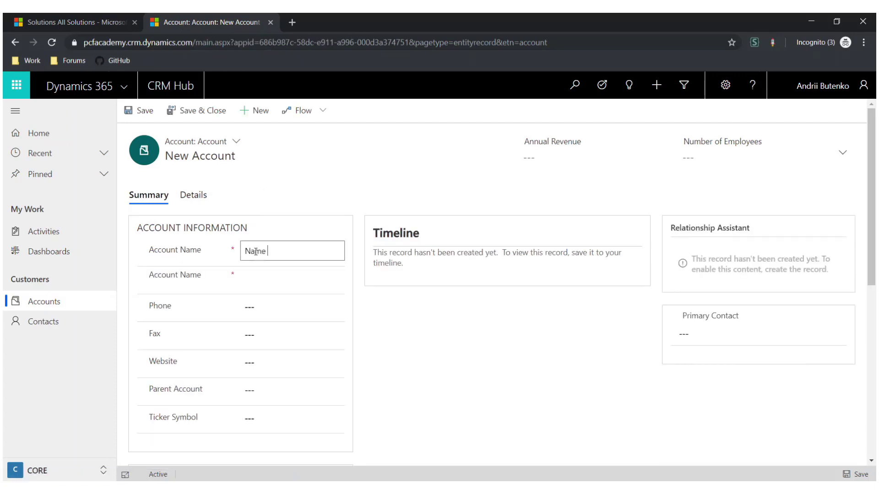
{"action": "type", "text": "of account written in Red"}
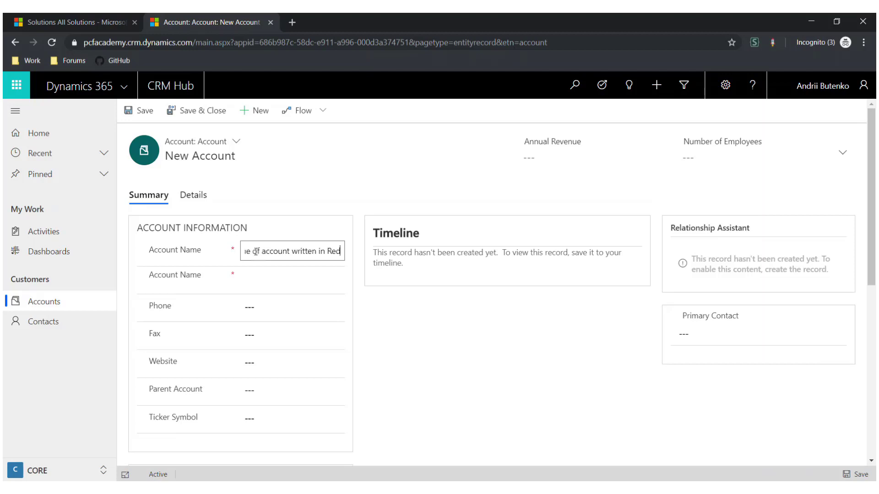
{"action": "key", "text": "Tab"}
{"action": "left_click_drag", "start_coordinate": [254, 284], "coordinate": [231, 275]}
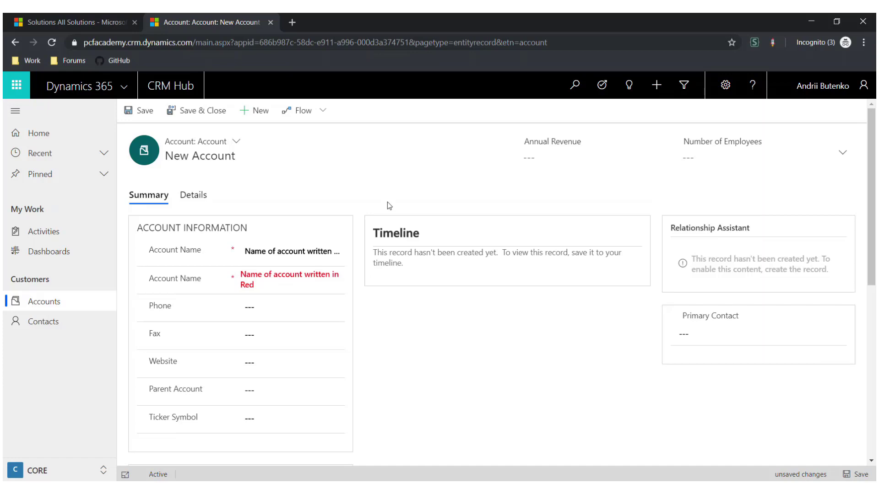
{"action": "key", "text": "F12"}
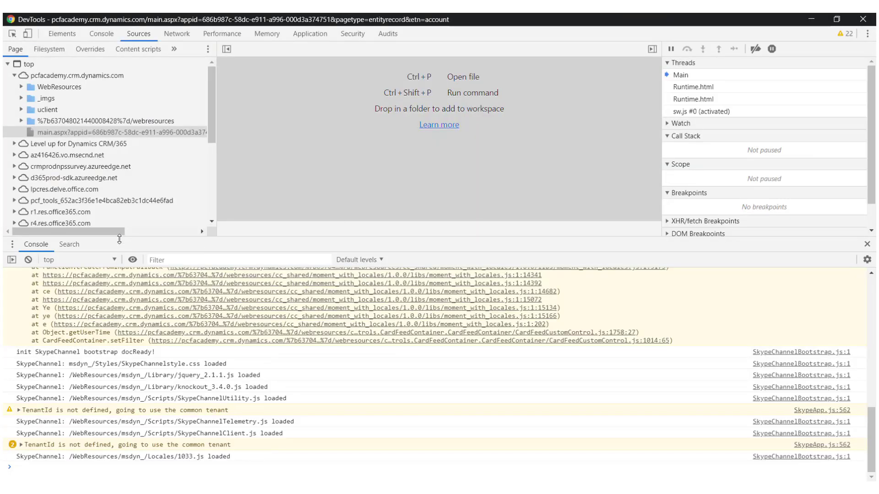
Step: Search all sources for FirstPCF and open index.ts at the init function
{"action": "key", "text": "ctrl+shift+f"}
{"action": "type", "text": "F"}
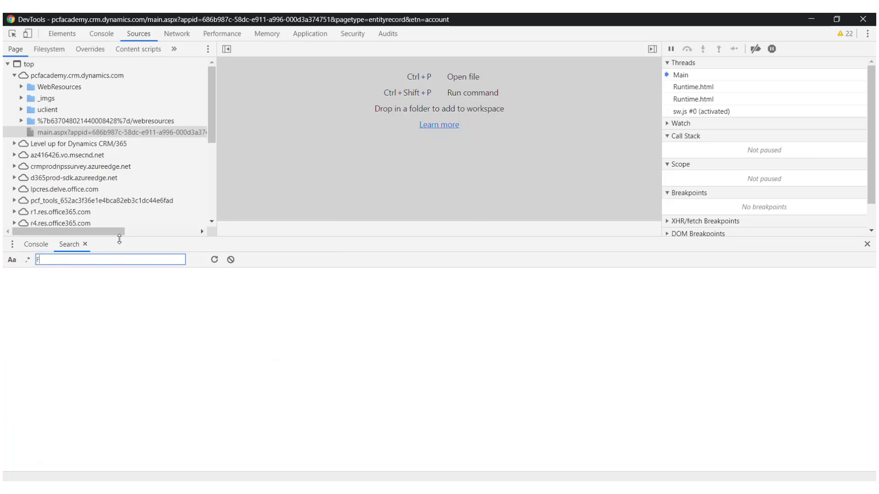
{"action": "type", "text": "irstPCF"}
{"action": "key", "text": "Return"}
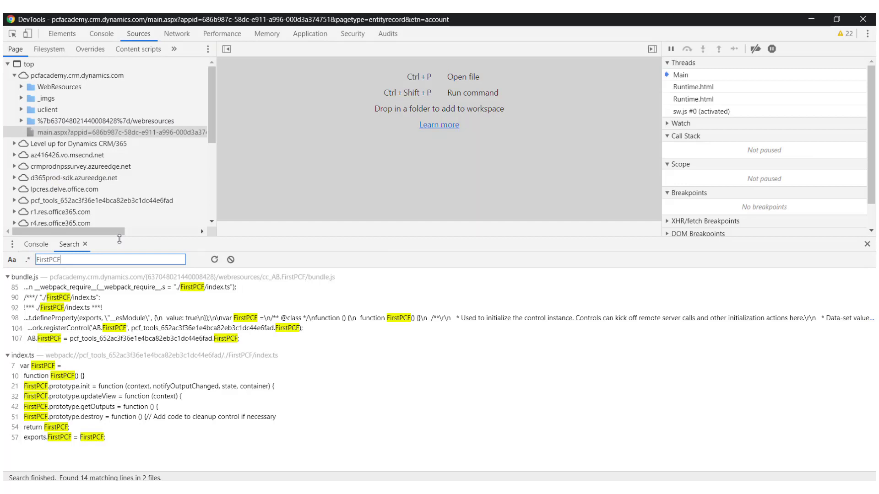
{"action": "left_click", "coordinate": [142, 386]}
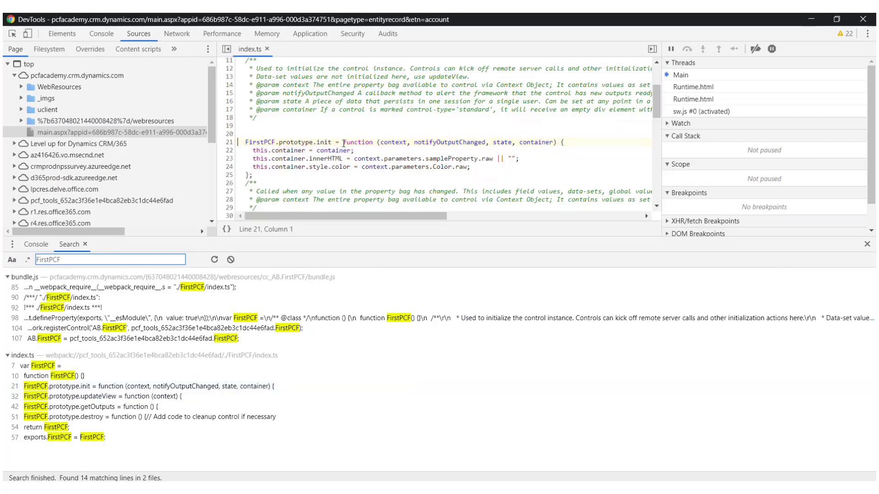
Step: Set breakpoints on lines 22 and 33, minimize DevTools and reload the account page
{"action": "left_click", "coordinate": [229, 151]}
{"action": "scroll", "coordinate": [274, 137], "scroll_direction": "down", "scroll_amount": 3}
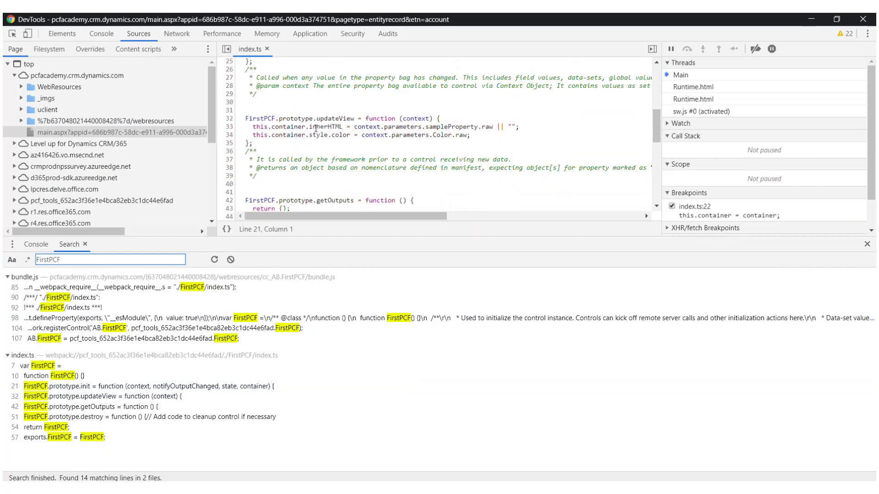
{"action": "left_click", "coordinate": [229, 127]}
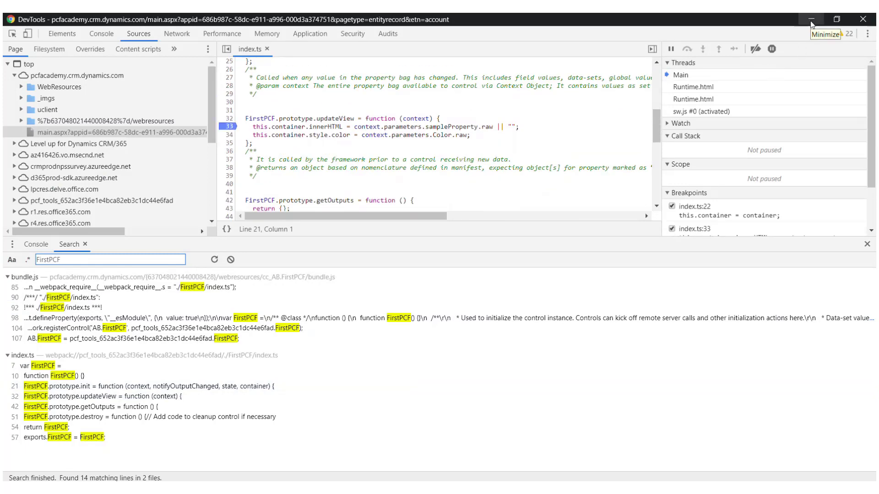
{"action": "left_click", "coordinate": [811, 20]}
{"action": "key", "text": "F5"}
Step: Reload the account form, pass the init breakpoint, enter 'test pcf' as Account Name, then resume past updateView
{"action": "left_click", "coordinate": [491, 108]}
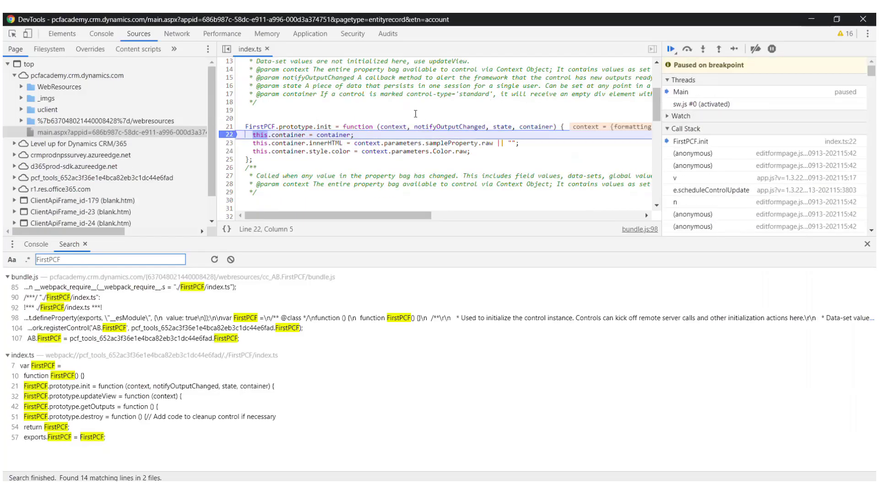
{"action": "left_click", "coordinate": [670, 48]}
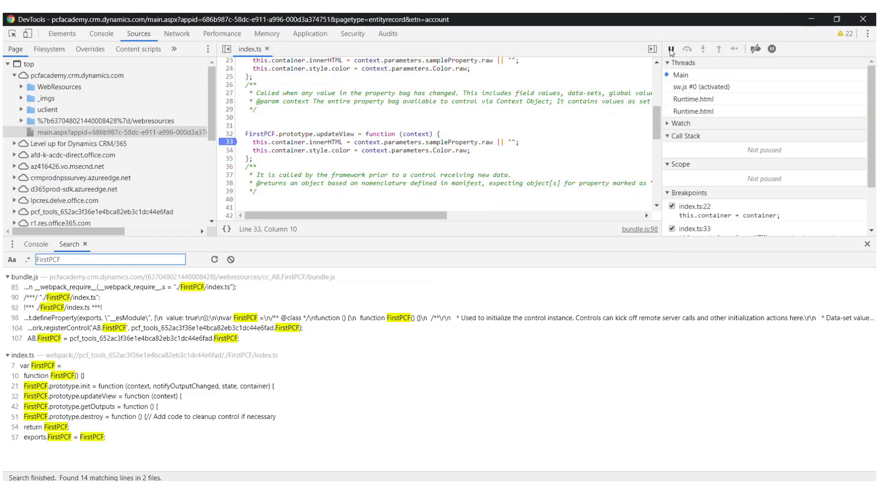
{"action": "left_click", "coordinate": [268, 252]}
{"action": "type", "text": "t"}
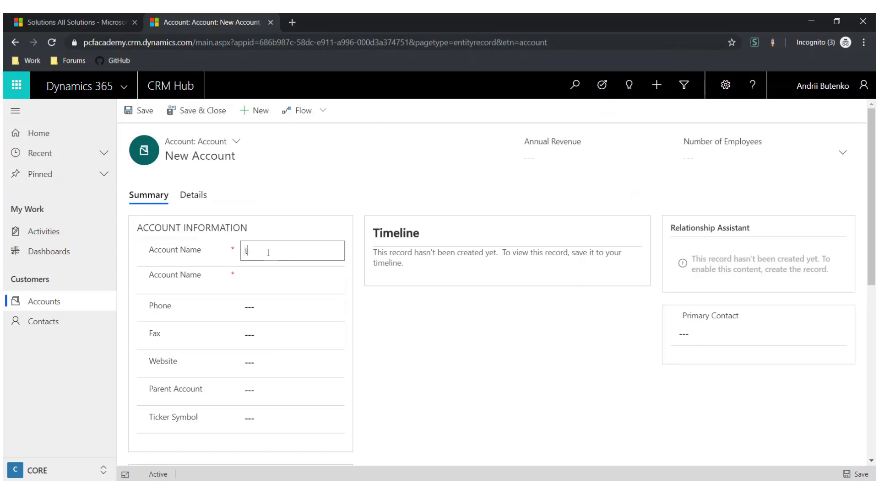
{"action": "type", "text": "est pcf"}
{"action": "key", "text": "Tab"}
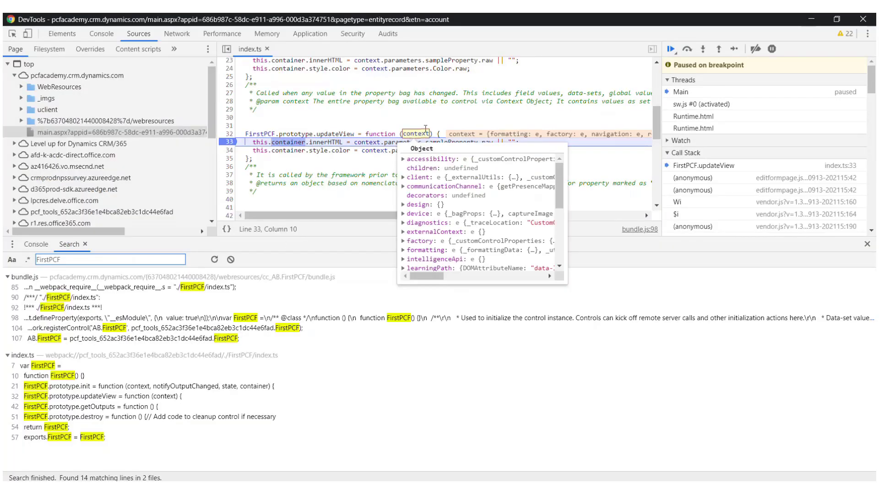
{"action": "left_click", "coordinate": [671, 49]}
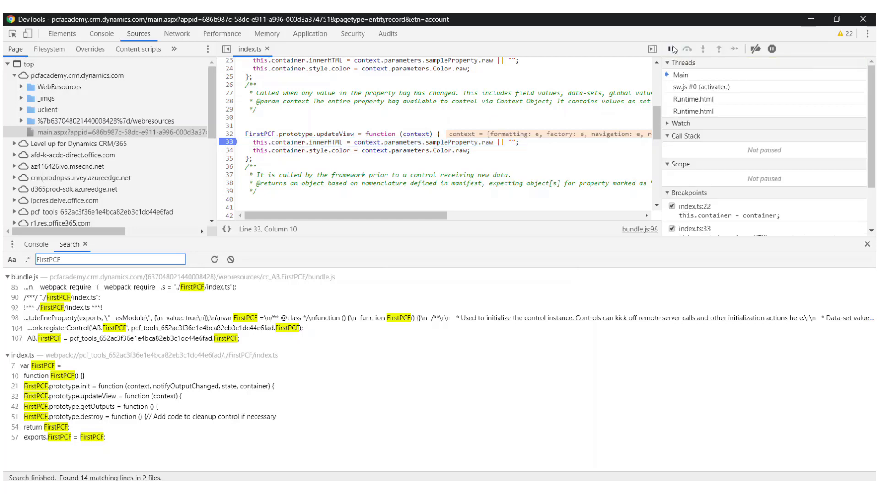